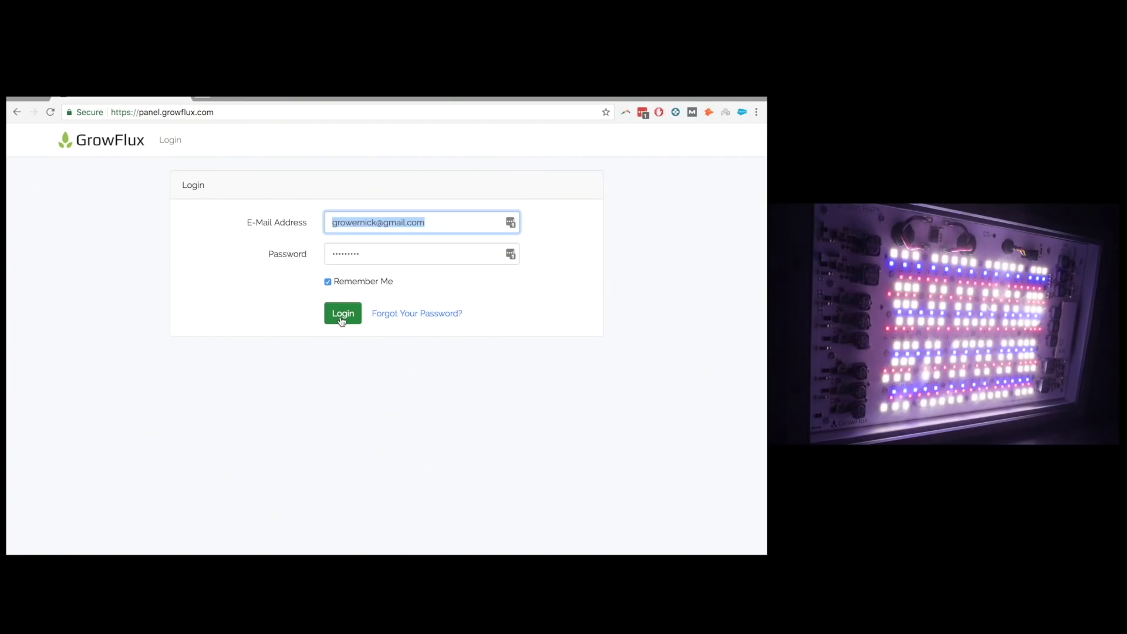
Step: Log in with the prefilled account credentials and dismiss the offer to save the password
{"action": "left_click", "coordinate": [341, 318]}
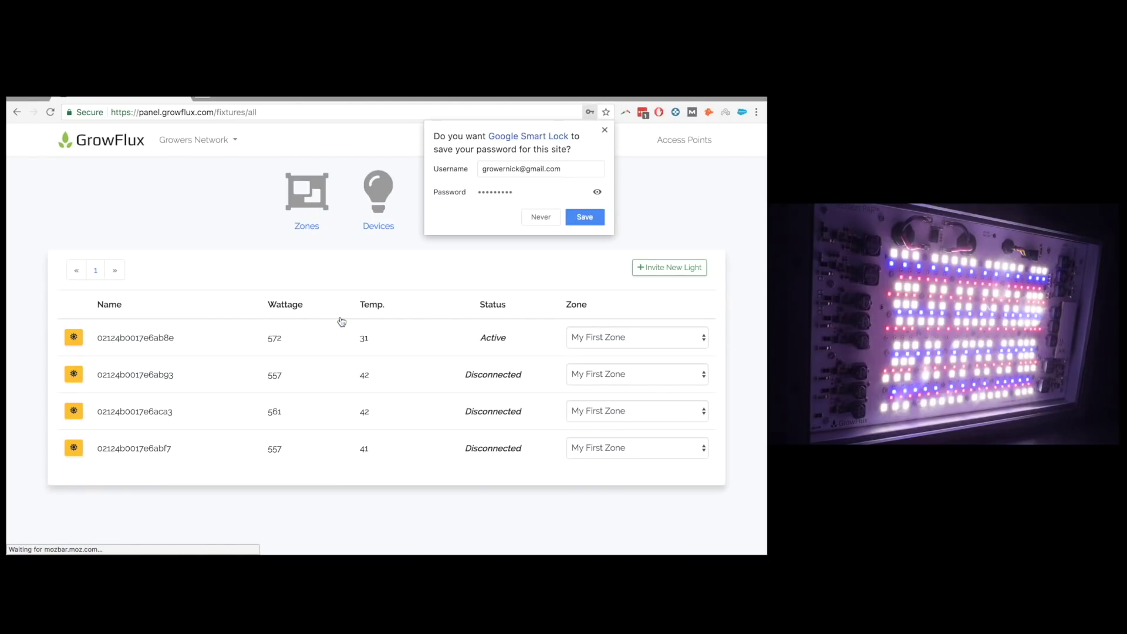
{"action": "left_click", "coordinate": [605, 129]}
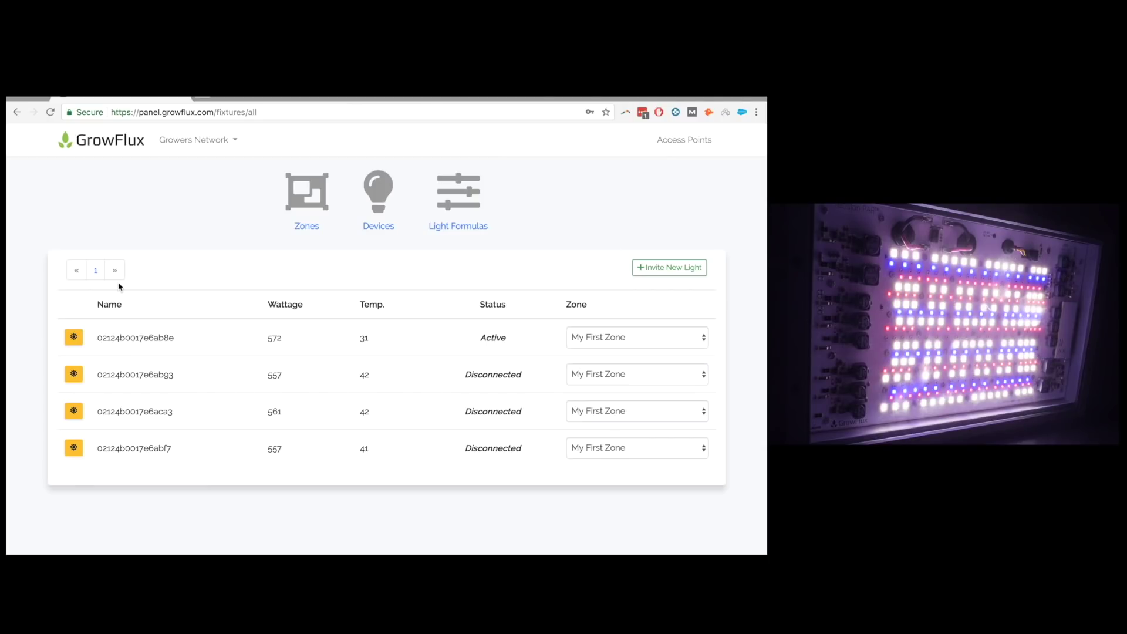
Step: Inspect the first two lights' statuses and the first light's name, and trigger the first light's eye-marked action
{"action": "double_click", "coordinate": [496, 338]}
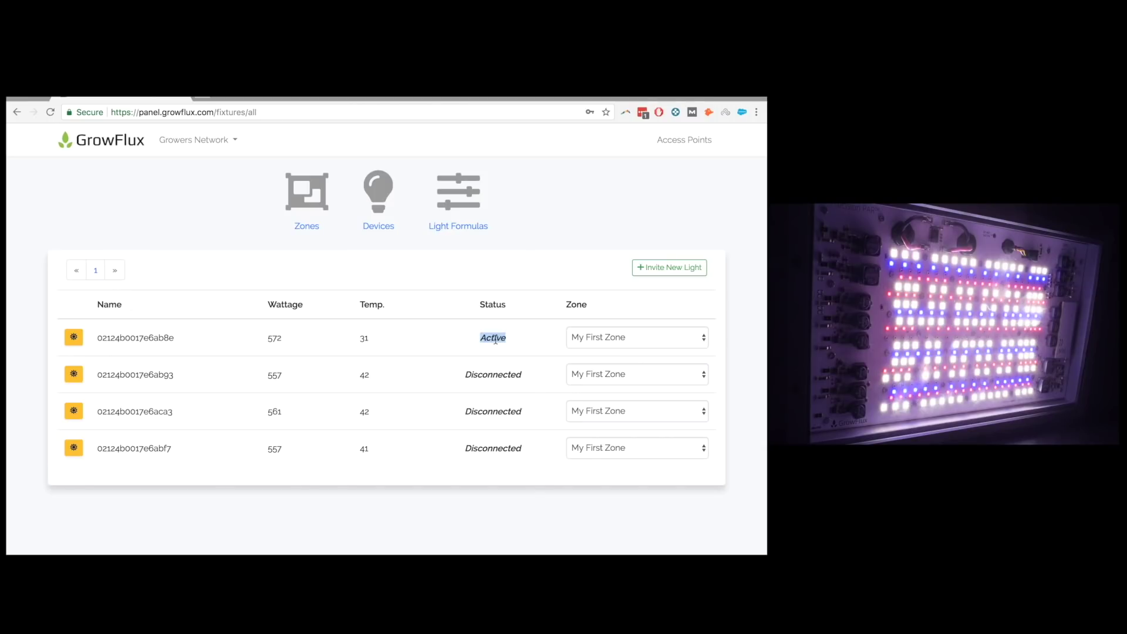
{"action": "double_click", "coordinate": [492, 374]}
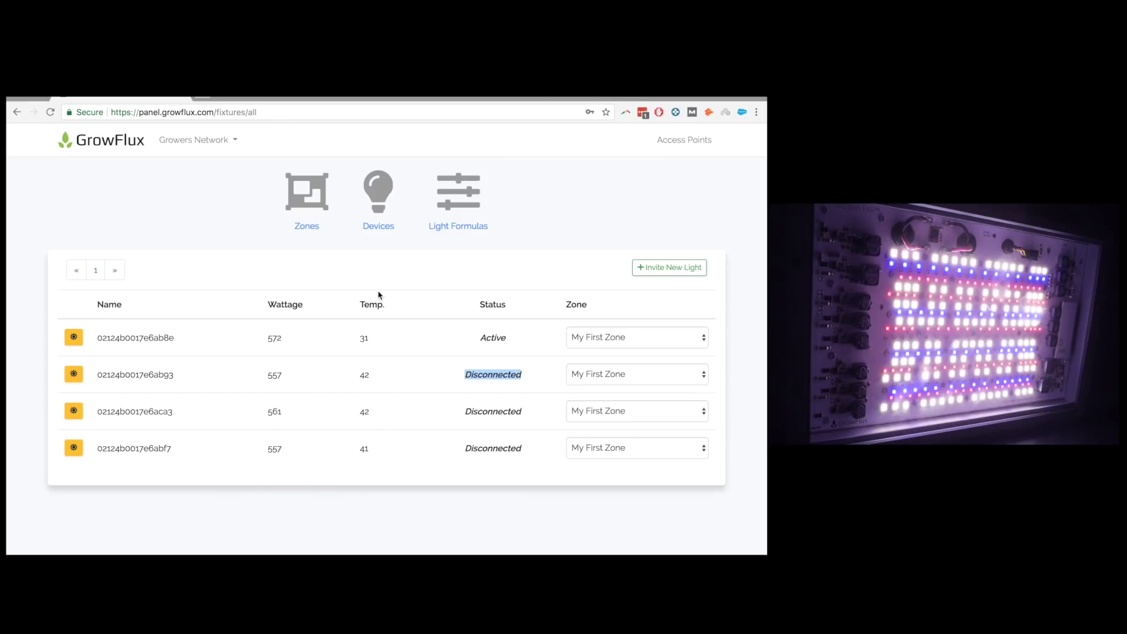
{"action": "double_click", "coordinate": [118, 338]}
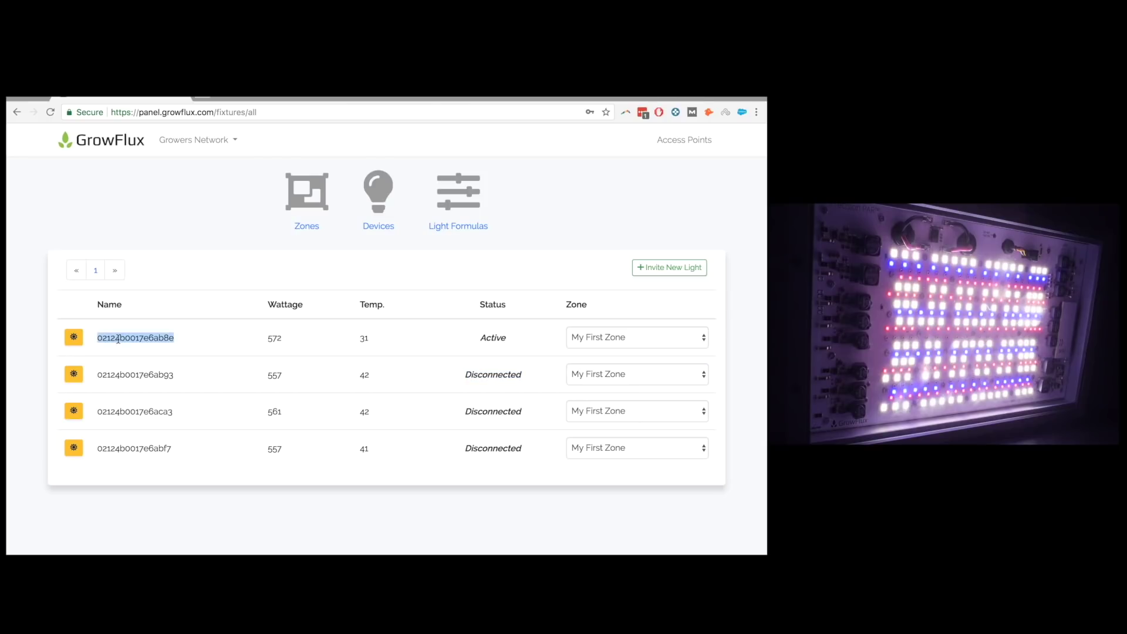
{"action": "left_click", "coordinate": [74, 338]}
Step: Open the zones overview and examine the wattage and light formula of My First Zone
{"action": "left_click", "coordinate": [311, 230]}
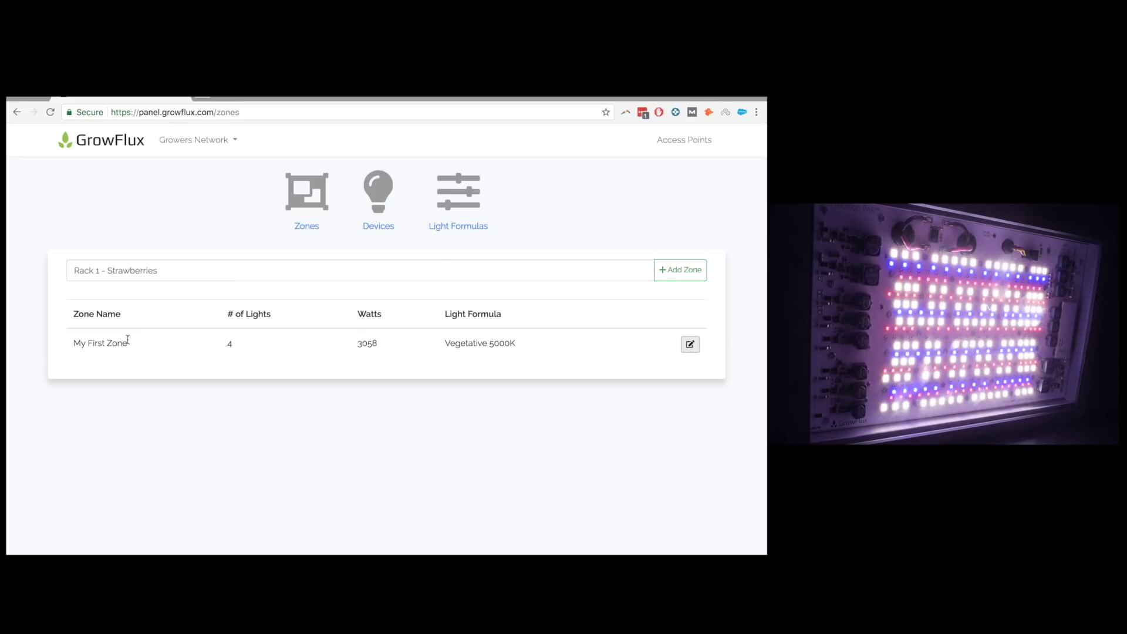
{"action": "double_click", "coordinate": [367, 348]}
{"action": "triple_click", "coordinate": [467, 343]}
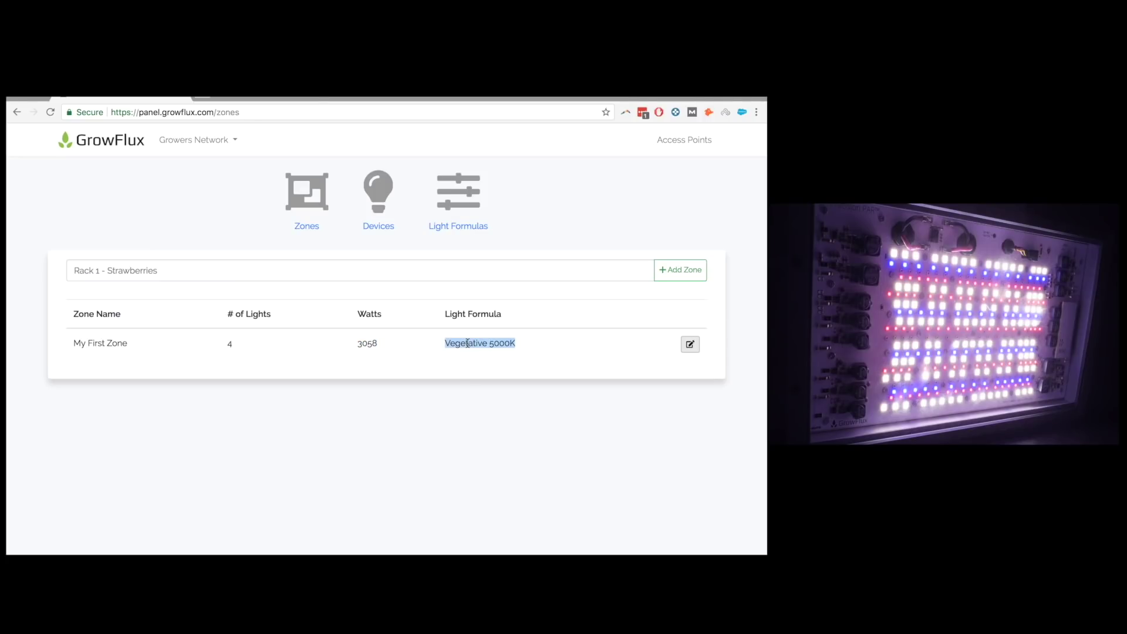
Step: Set the light formula of My First Zone to Flowering + FR 3300K and save the zone
{"action": "left_click", "coordinate": [691, 345]}
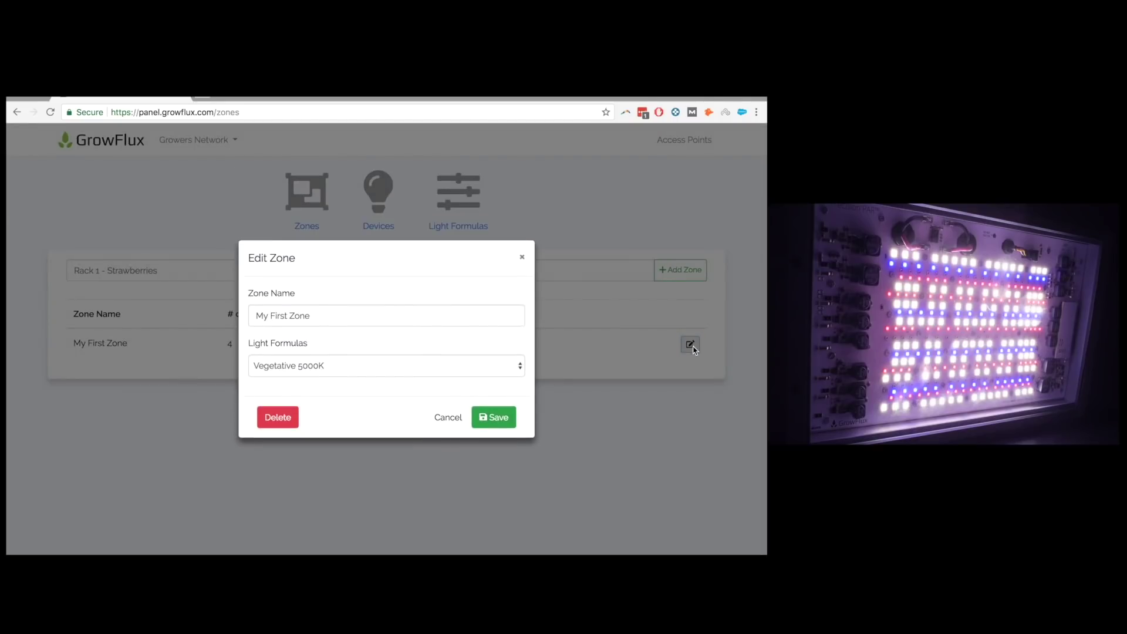
{"action": "left_click", "coordinate": [302, 372]}
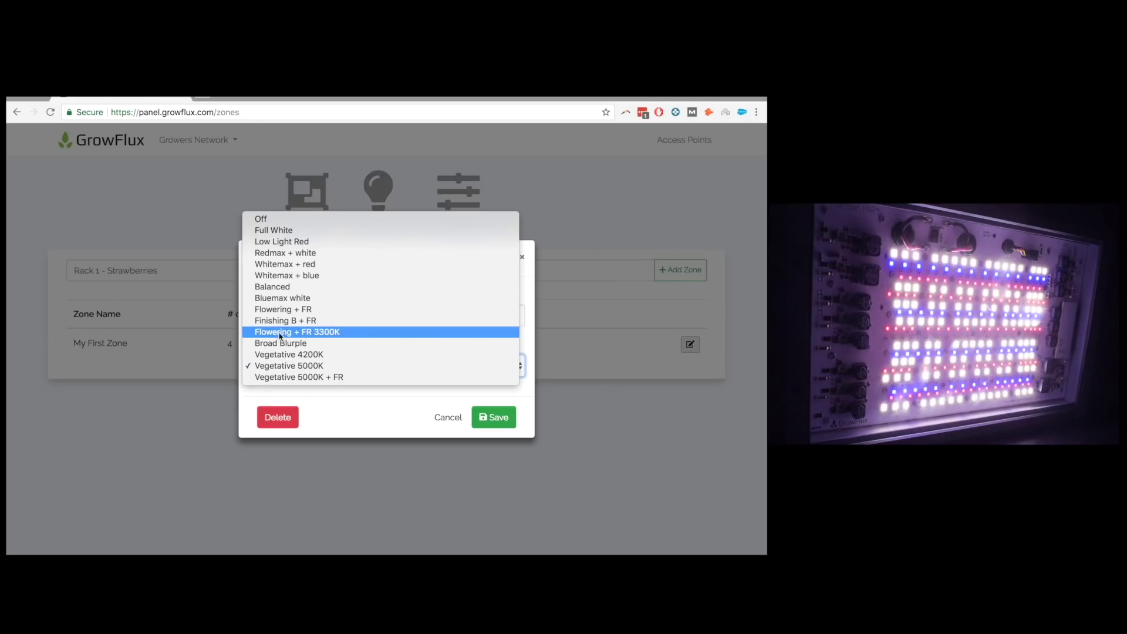
{"action": "left_click", "coordinate": [329, 337]}
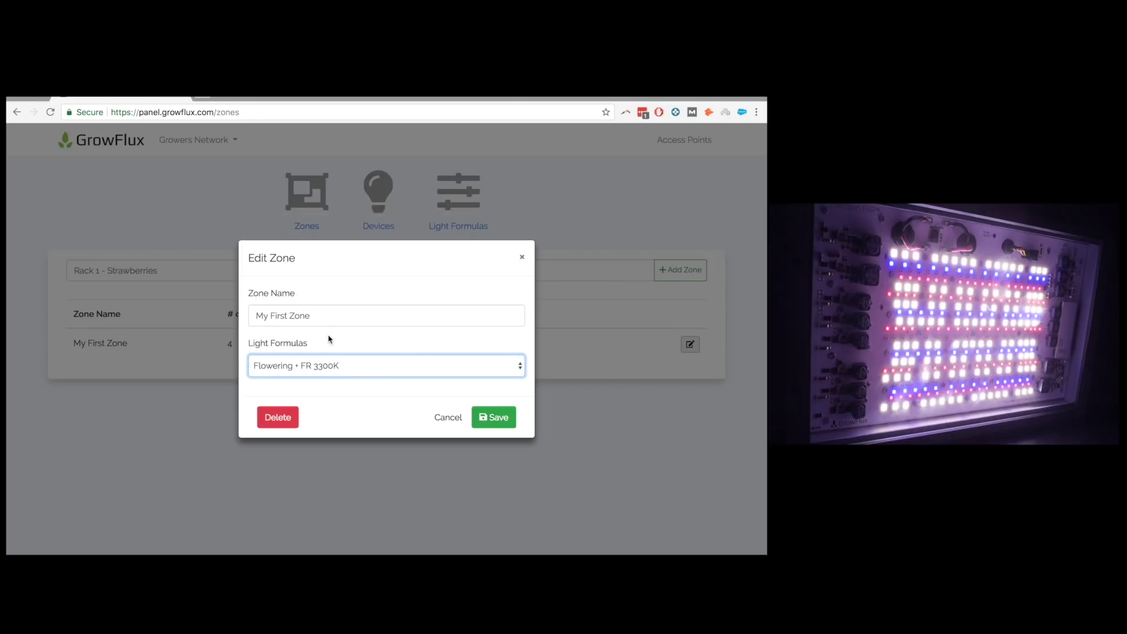
{"action": "left_click", "coordinate": [499, 419]}
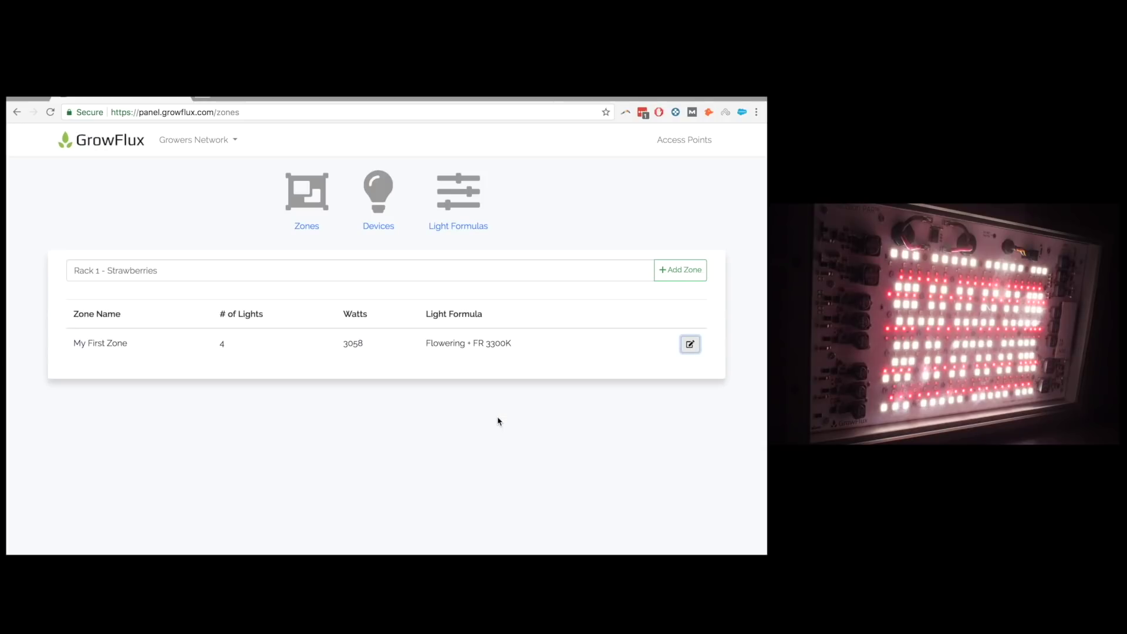
Step: Assign the Bluemax white light formula to My First Zone and save it
{"action": "left_click", "coordinate": [690, 344]}
{"action": "left_click", "coordinate": [327, 374]}
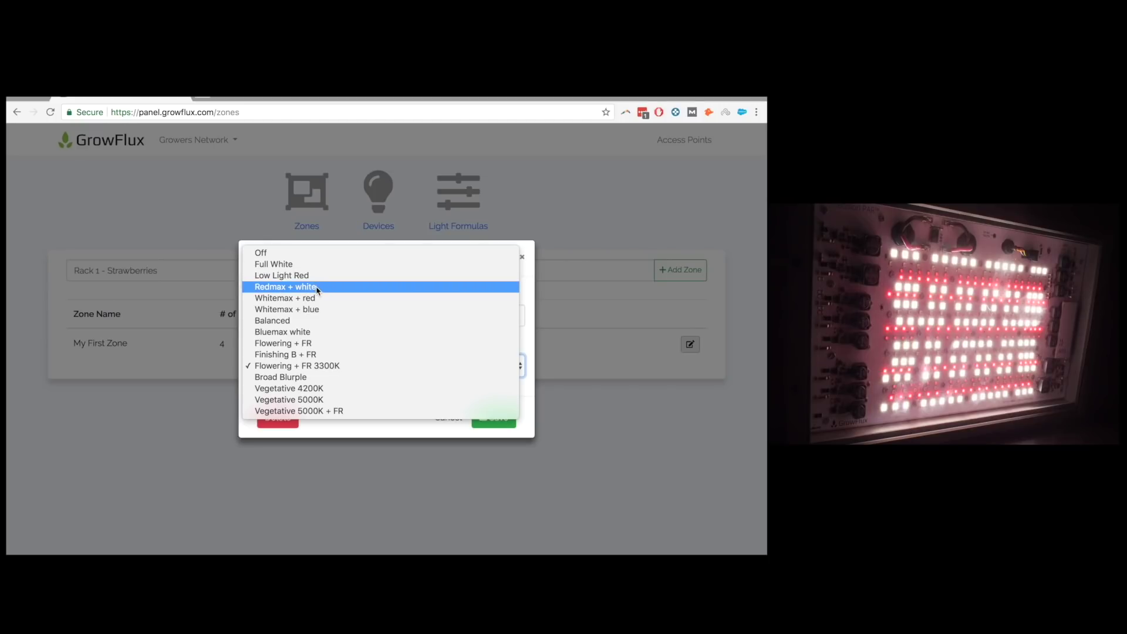
{"action": "left_click", "coordinate": [315, 334]}
{"action": "left_click", "coordinate": [506, 419]}
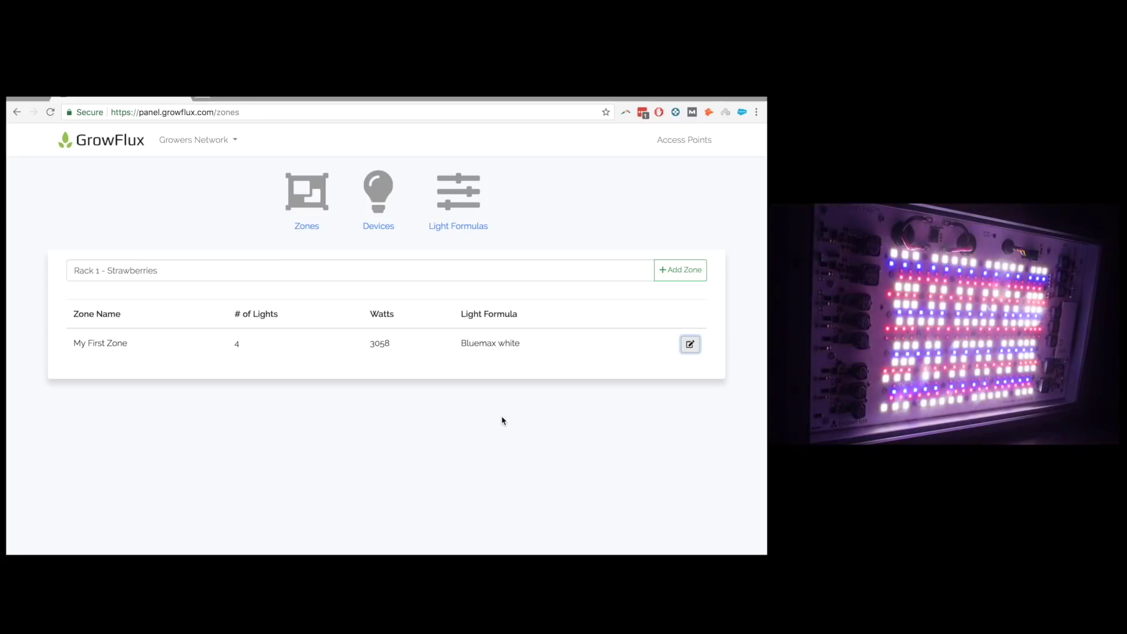
Step: Review the light formula options offered for My First Zone and close the zone editor
{"action": "left_click", "coordinate": [692, 347]}
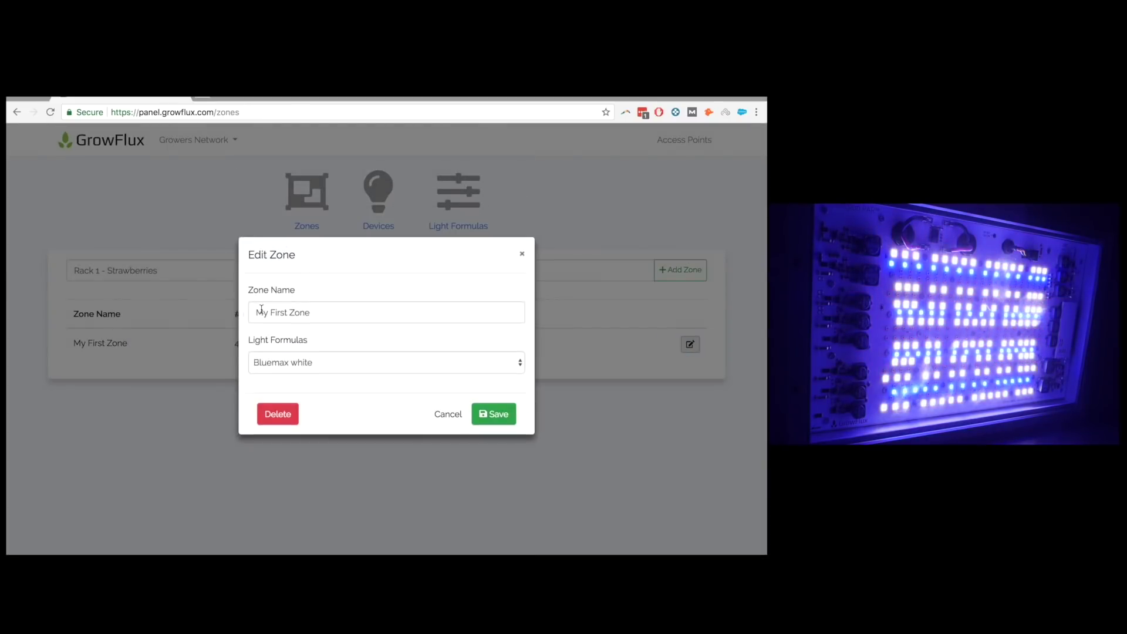
{"action": "left_click", "coordinate": [310, 364]}
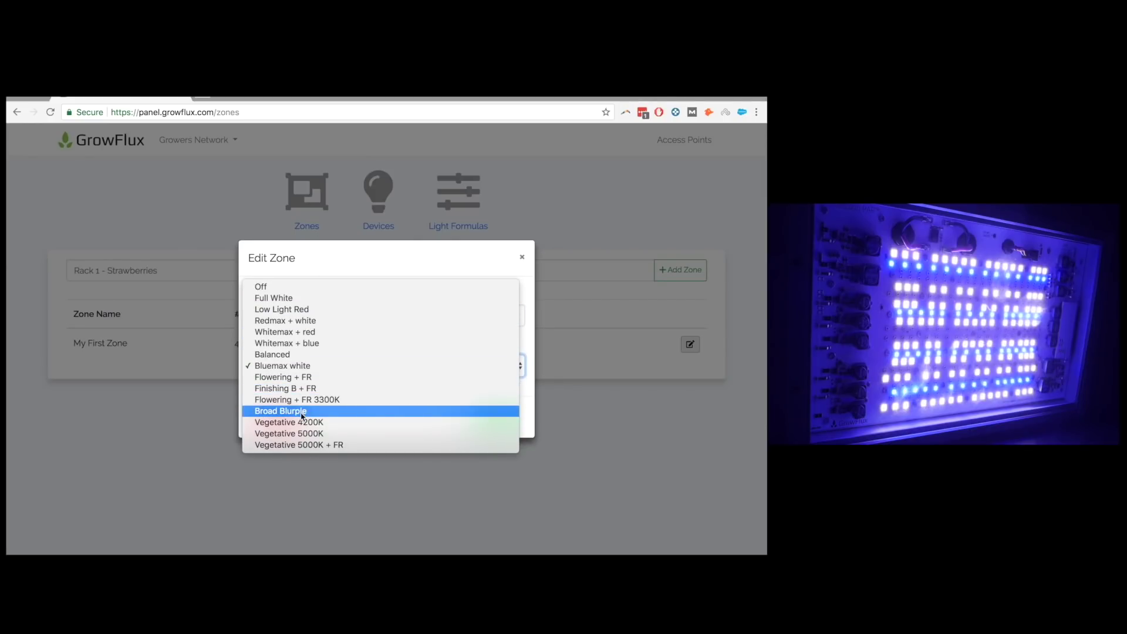
{"action": "left_click", "coordinate": [387, 272]}
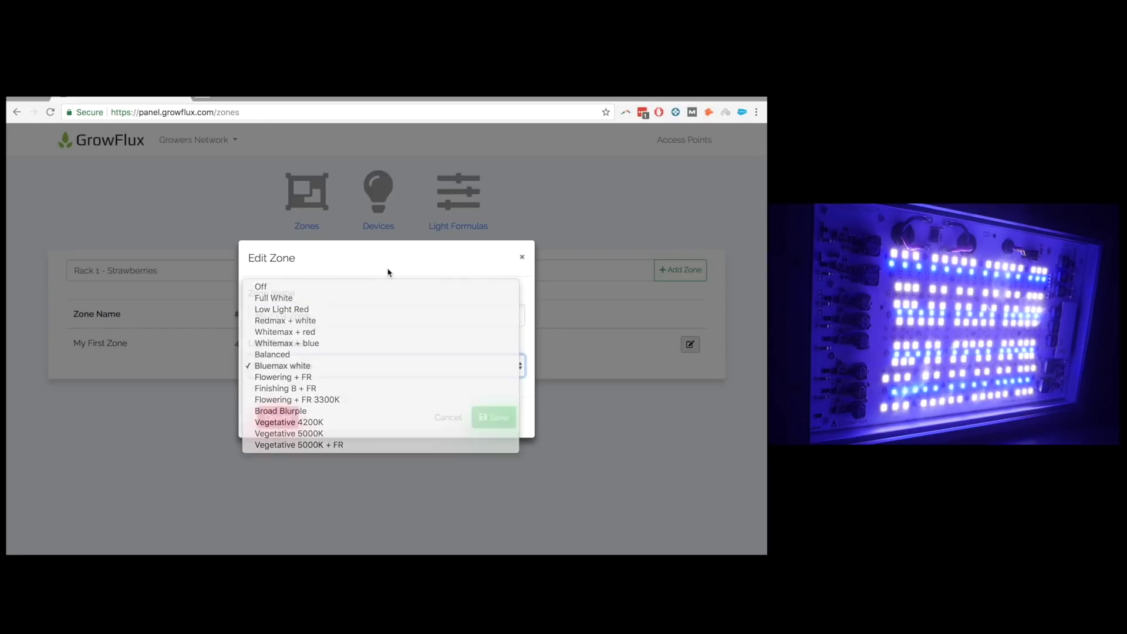
{"action": "left_click", "coordinate": [522, 257]}
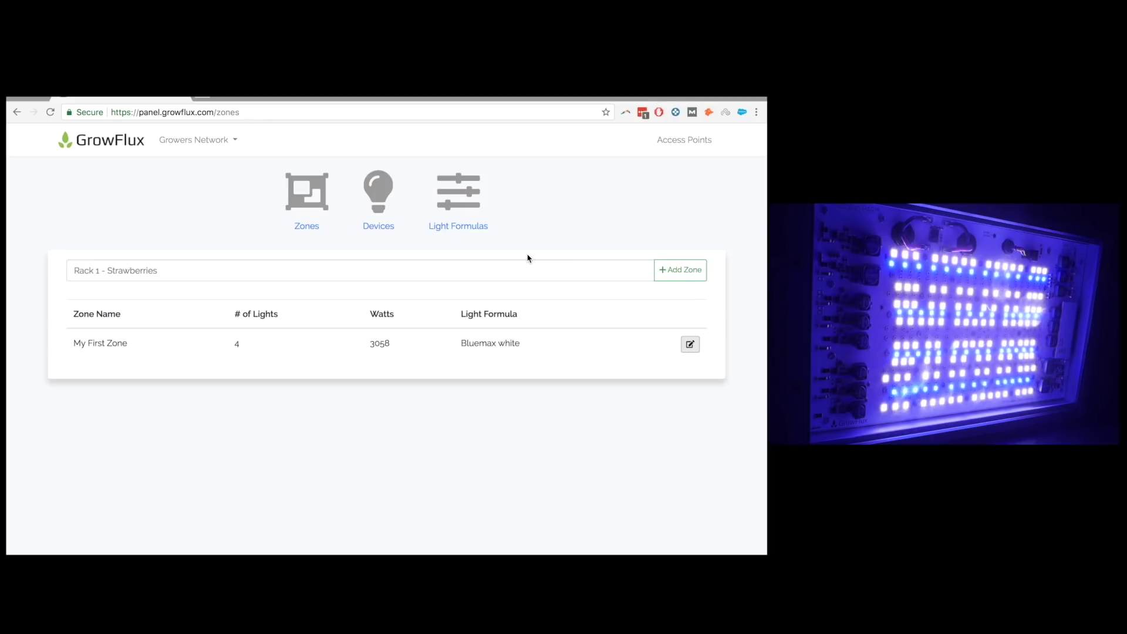
Step: Open the light formulas overview and look through the existing formulas
{"action": "left_click", "coordinate": [465, 229]}
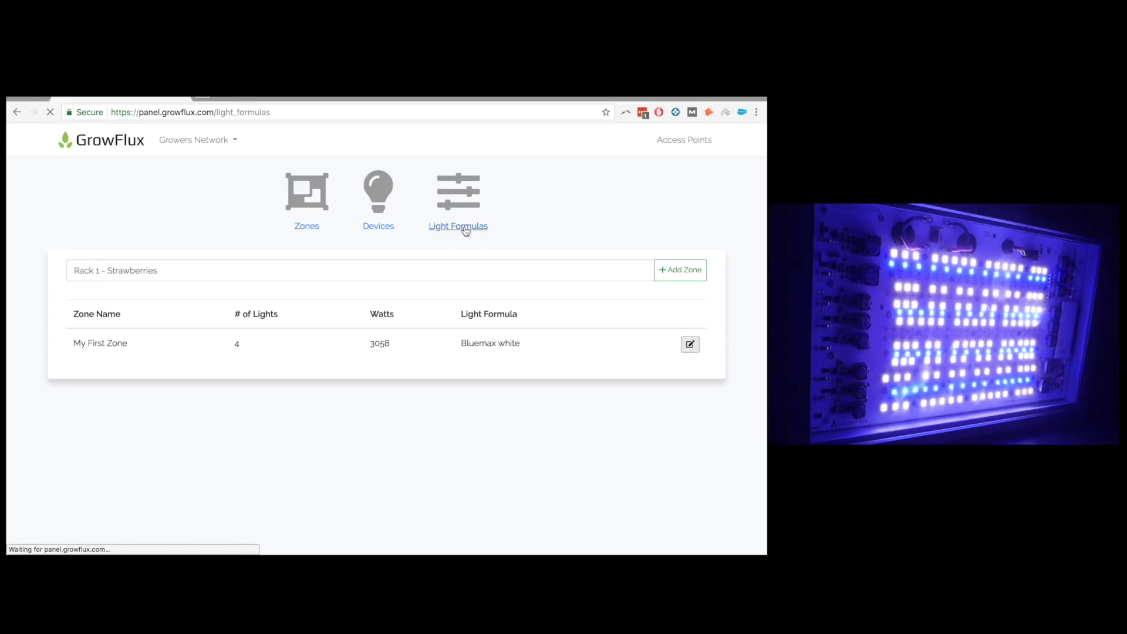
{"action": "scroll", "coordinate": [284, 260], "scroll_direction": "down", "scroll_amount": 5}
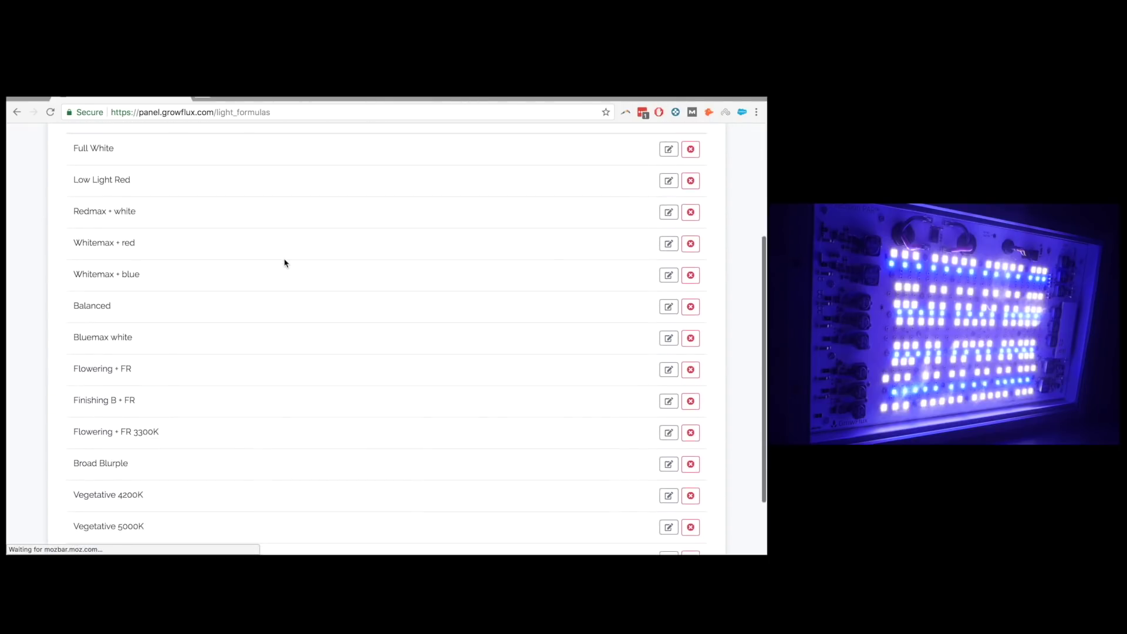
{"action": "scroll", "coordinate": [284, 263], "scroll_direction": "up", "scroll_amount": 4}
{"action": "scroll", "coordinate": [285, 261], "scroll_direction": "up", "scroll_amount": 1}
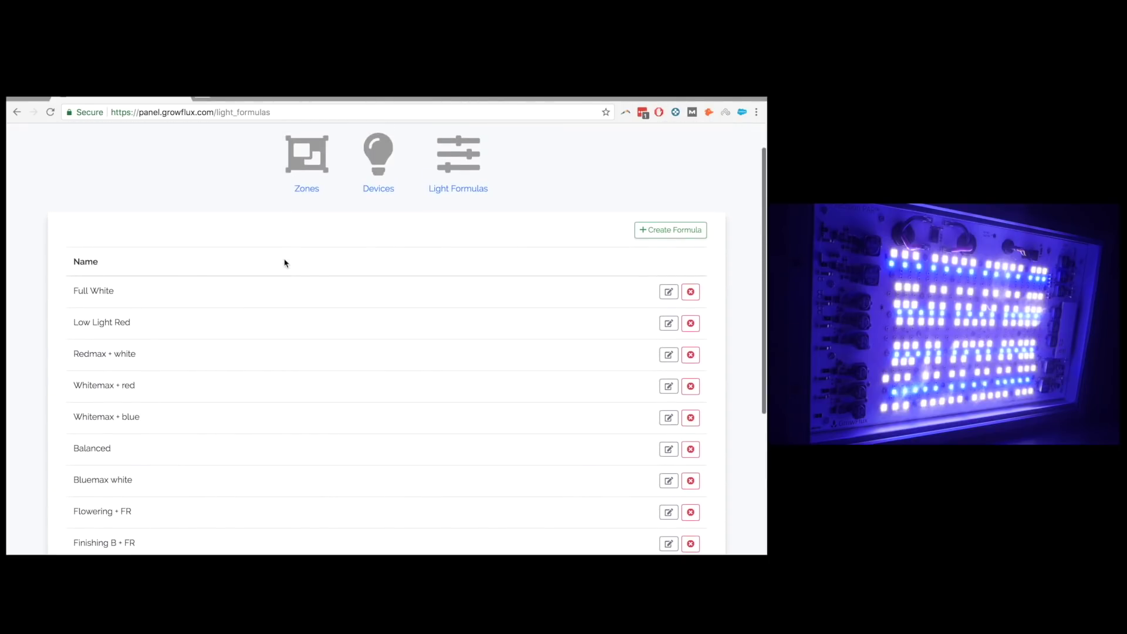
Step: Start a new light formula and add a second time point set to 08:00
{"action": "left_click", "coordinate": [666, 232]}
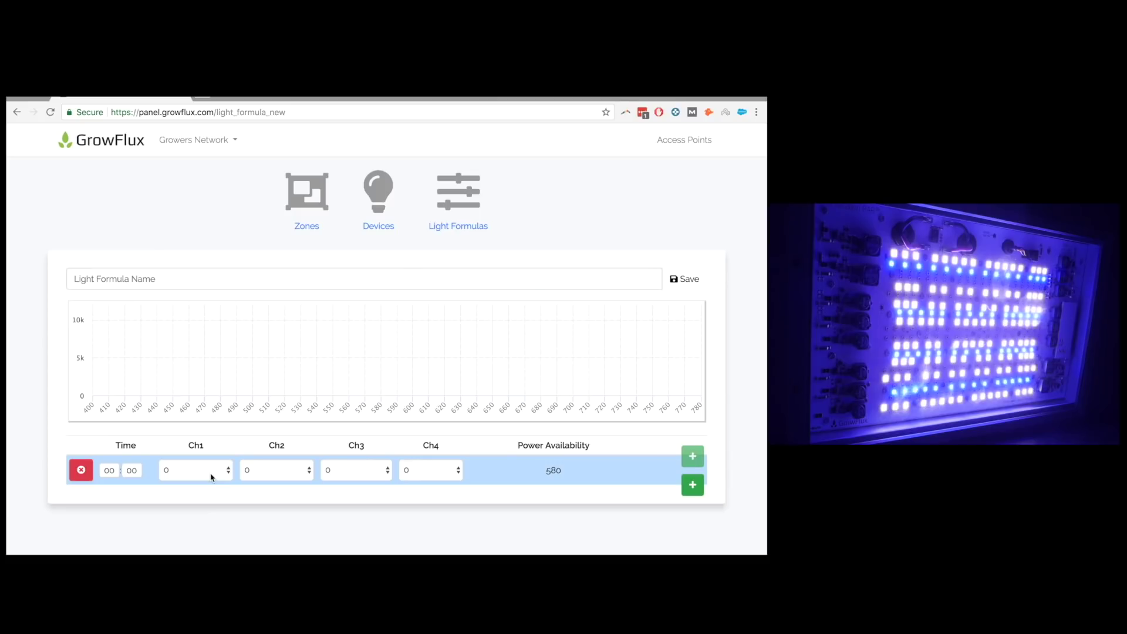
{"action": "left_click", "coordinate": [212, 477]}
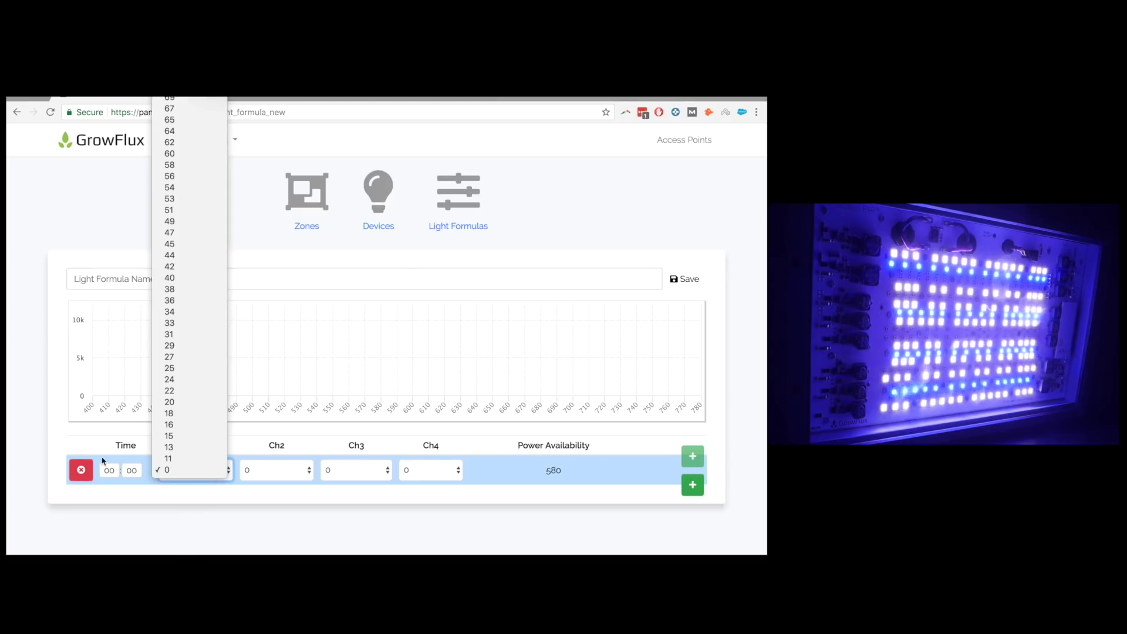
{"action": "left_click", "coordinate": [80, 447]}
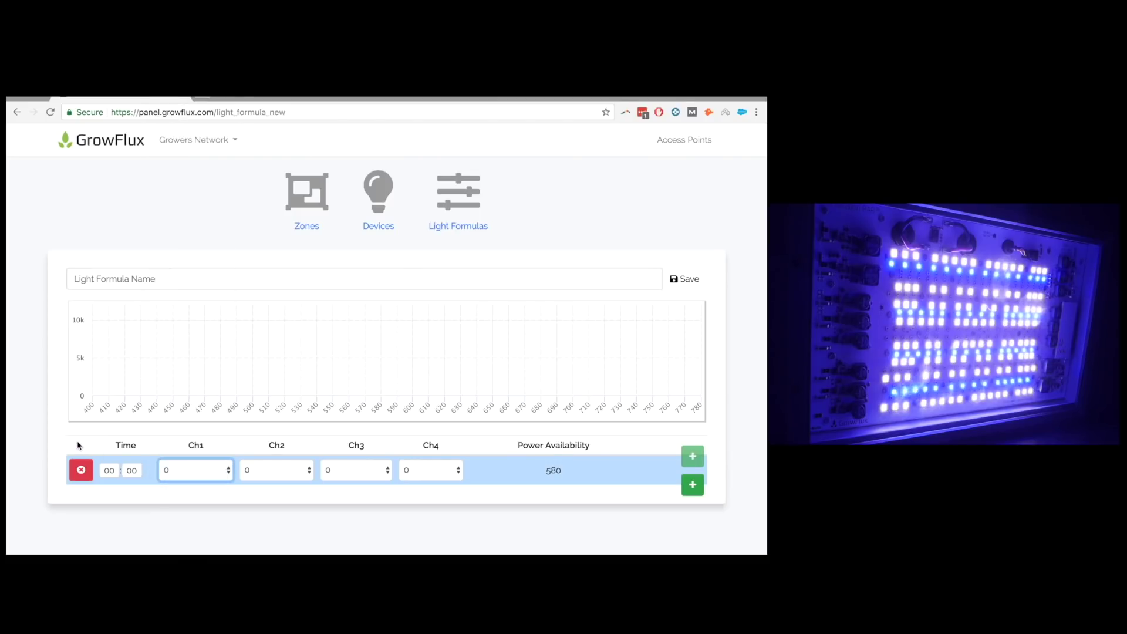
{"action": "left_click", "coordinate": [696, 484]}
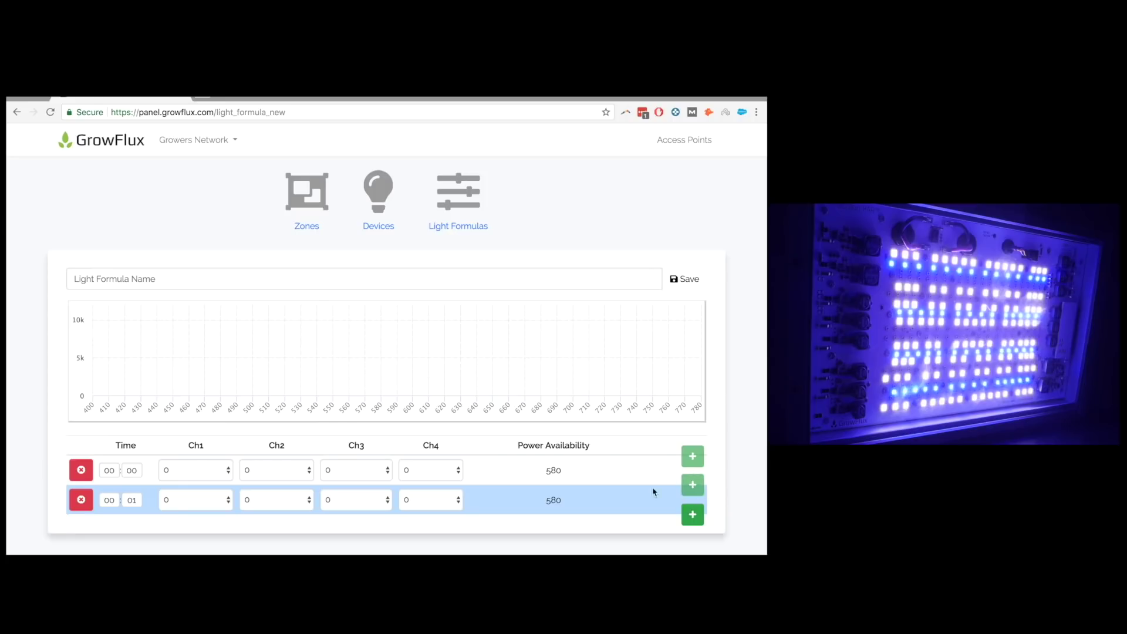
{"action": "left_click", "coordinate": [109, 501]}
{"action": "type", "text": "8"}
{"action": "key", "text": "Tab"}
{"action": "type", "text": "0"}
{"action": "key", "text": "Tab"}
Step: Set Ch1 to 200 and Ch2 to 120 for the 08:00 time point
{"action": "left_click", "coordinate": [228, 503]}
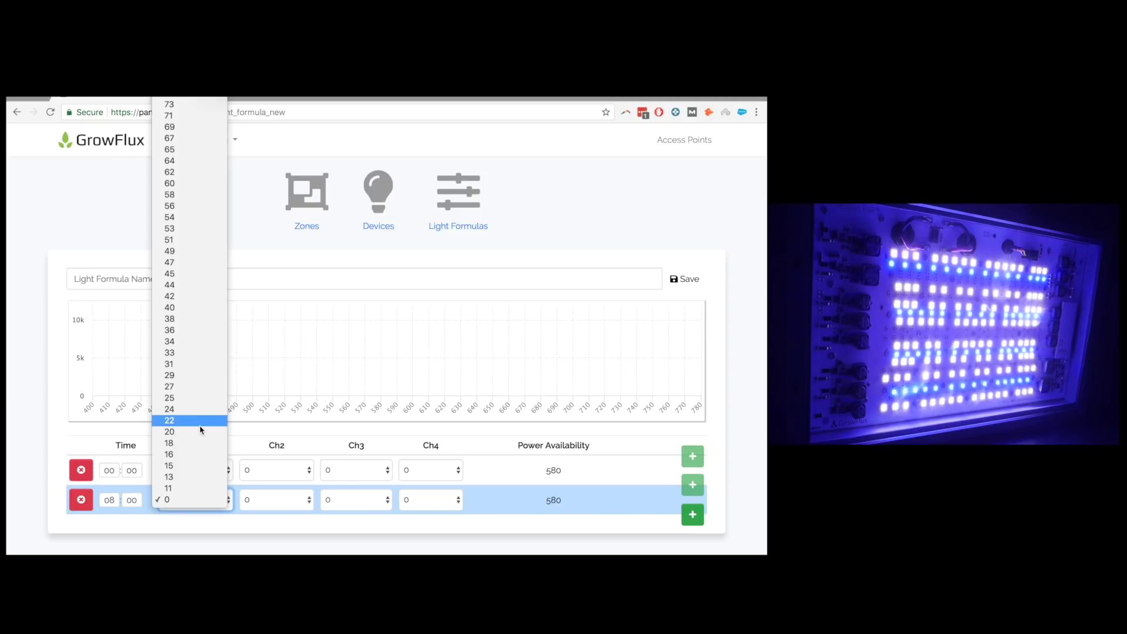
{"action": "scroll", "coordinate": [209, 253], "scroll_direction": "up", "scroll_amount": 15}
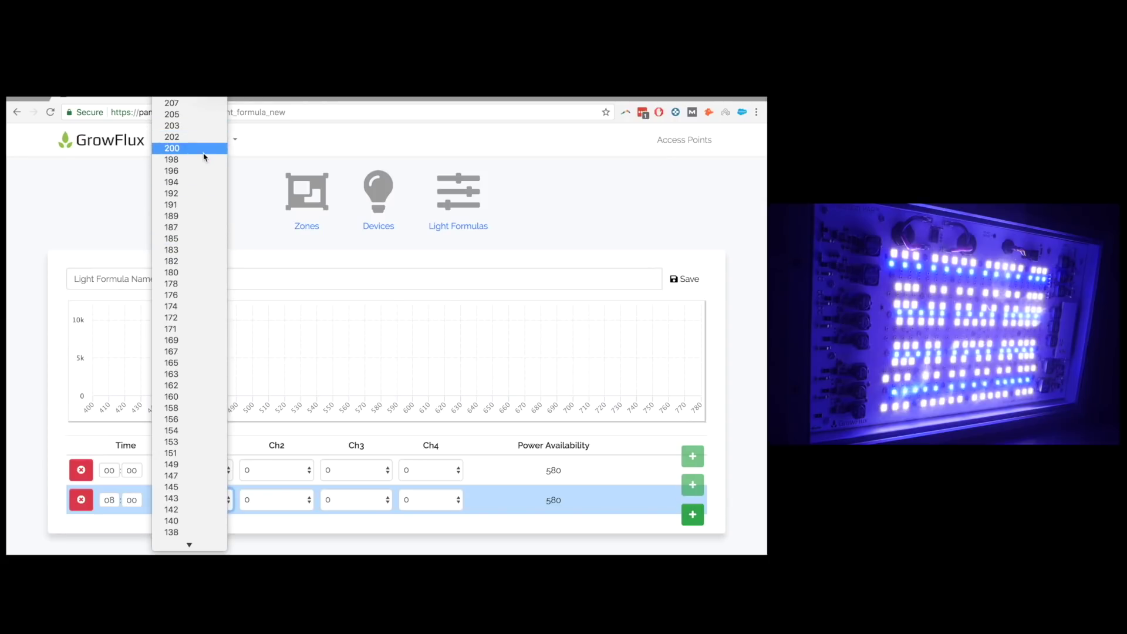
{"action": "left_click", "coordinate": [301, 478]}
{"action": "left_click", "coordinate": [284, 500]}
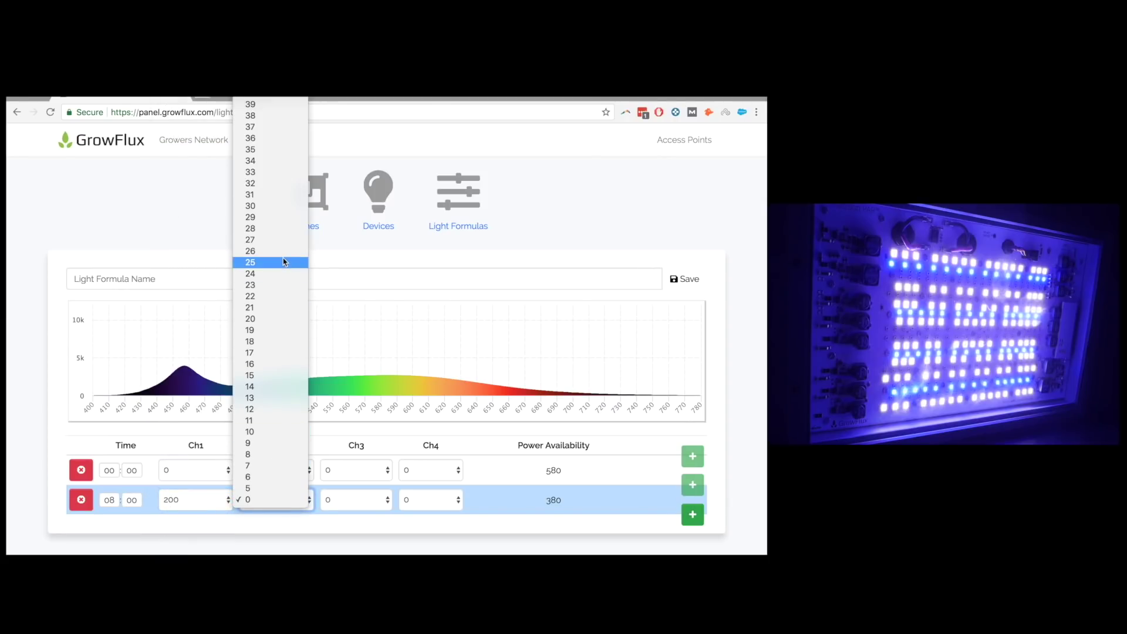
{"action": "scroll", "coordinate": [283, 261], "scroll_direction": "up", "scroll_amount": 12}
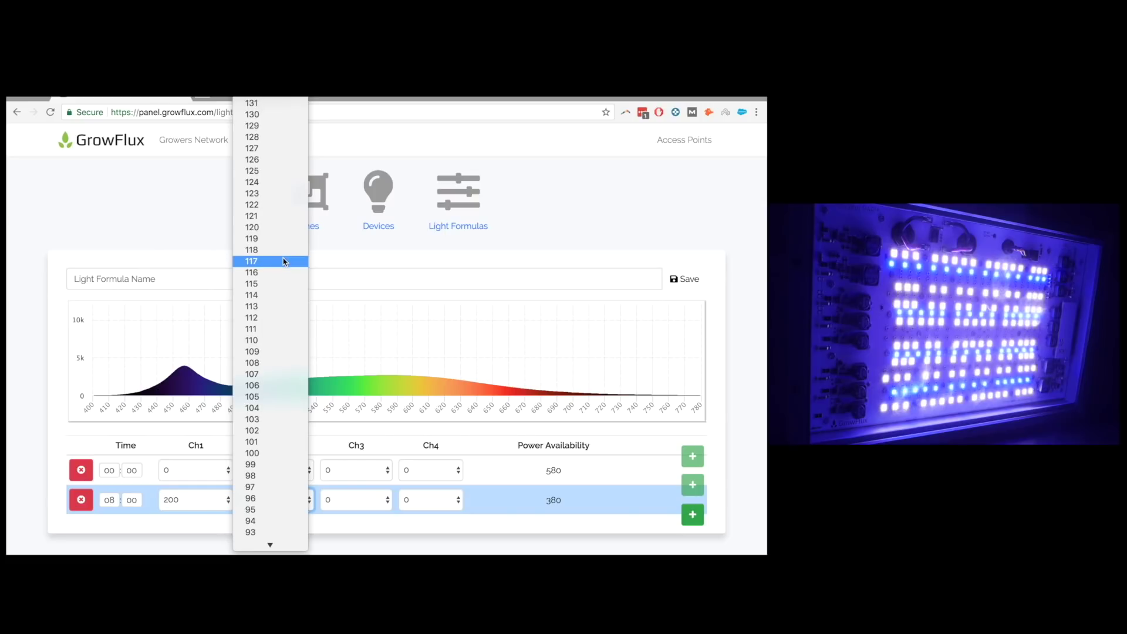
{"action": "left_click", "coordinate": [275, 226]}
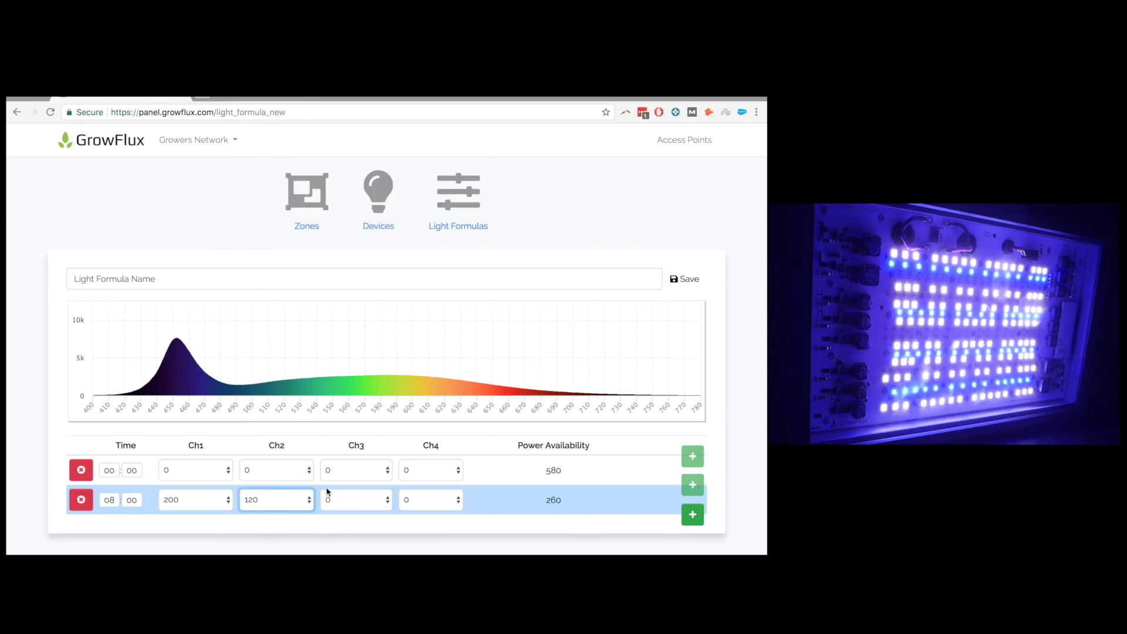
Step: Set Ch3 to 96 and Ch4 to 88 for the 08:00 time point
{"action": "left_click", "coordinate": [344, 500]}
{"action": "scroll", "coordinate": [342, 284], "scroll_direction": "up", "scroll_amount": 12}
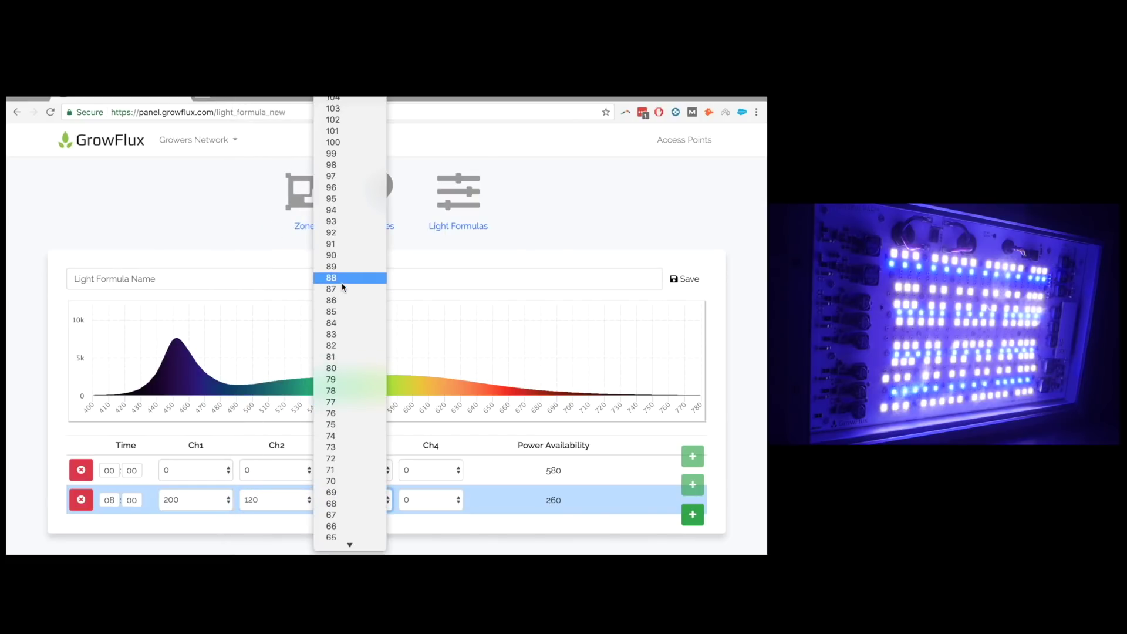
{"action": "left_click", "coordinate": [348, 187]}
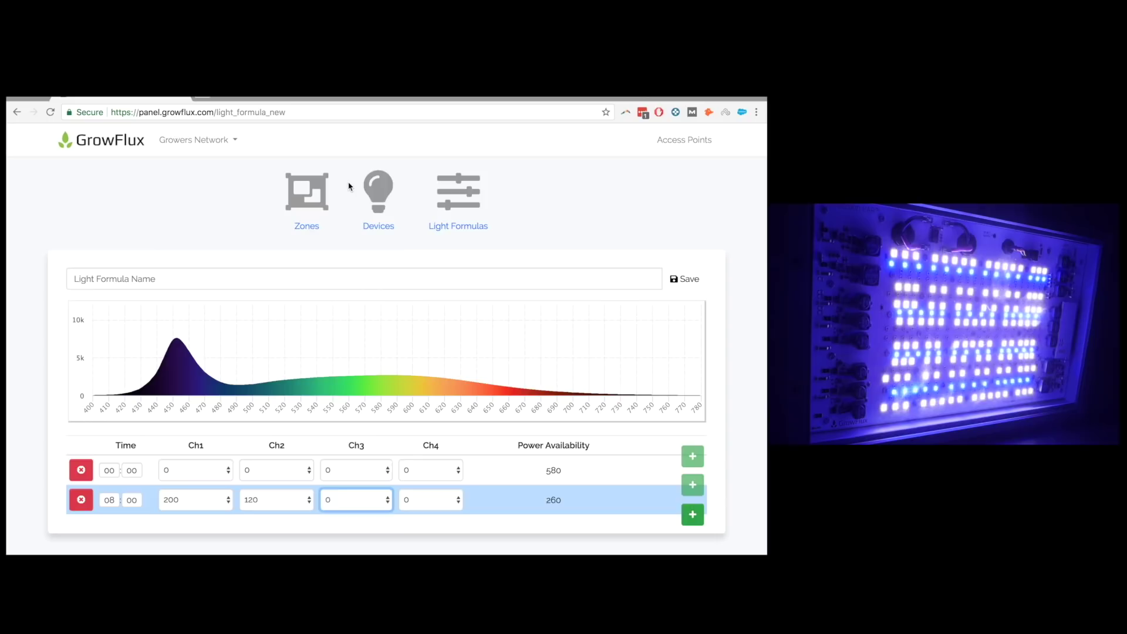
{"action": "left_click", "coordinate": [437, 501]}
{"action": "scroll", "coordinate": [440, 350], "scroll_direction": "up", "scroll_amount": 9}
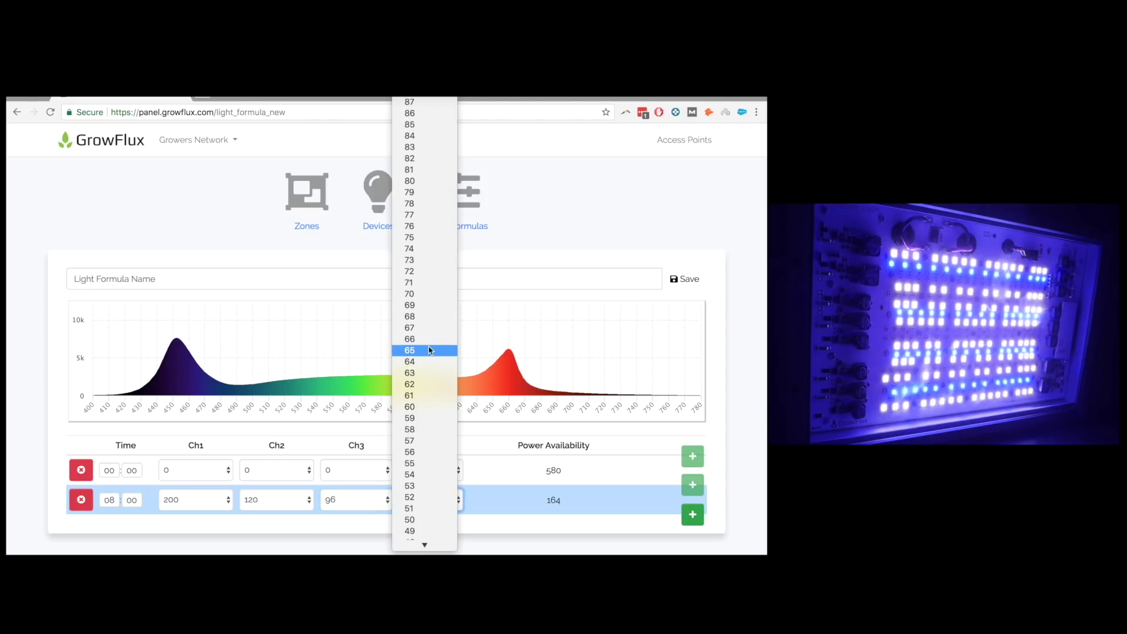
{"action": "left_click", "coordinate": [432, 100]}
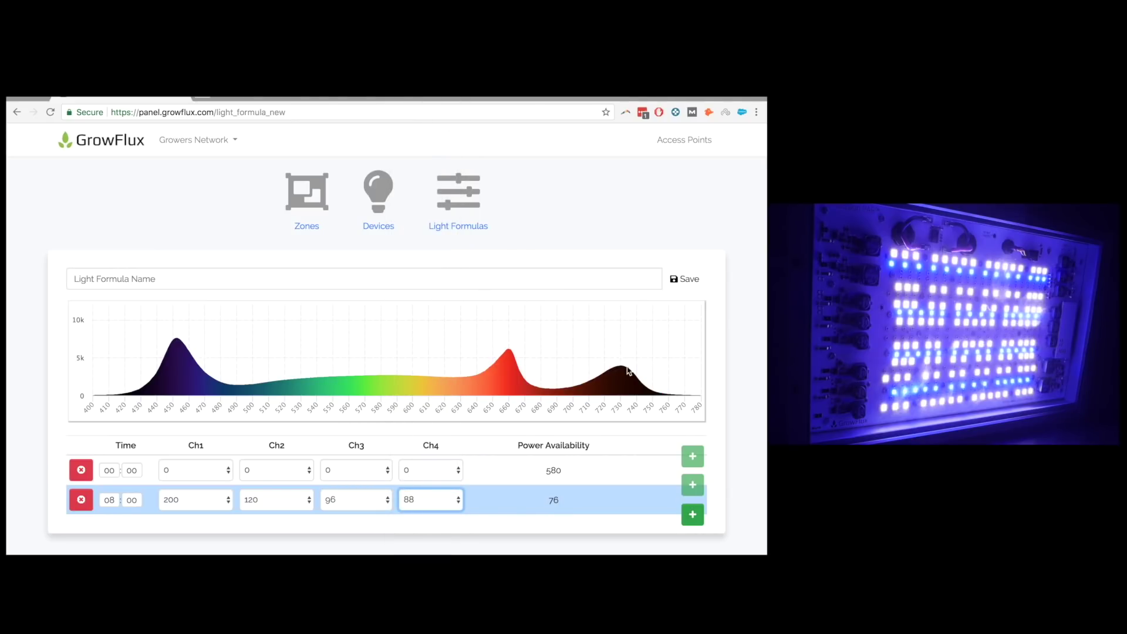
{"action": "left_click", "coordinate": [425, 501]}
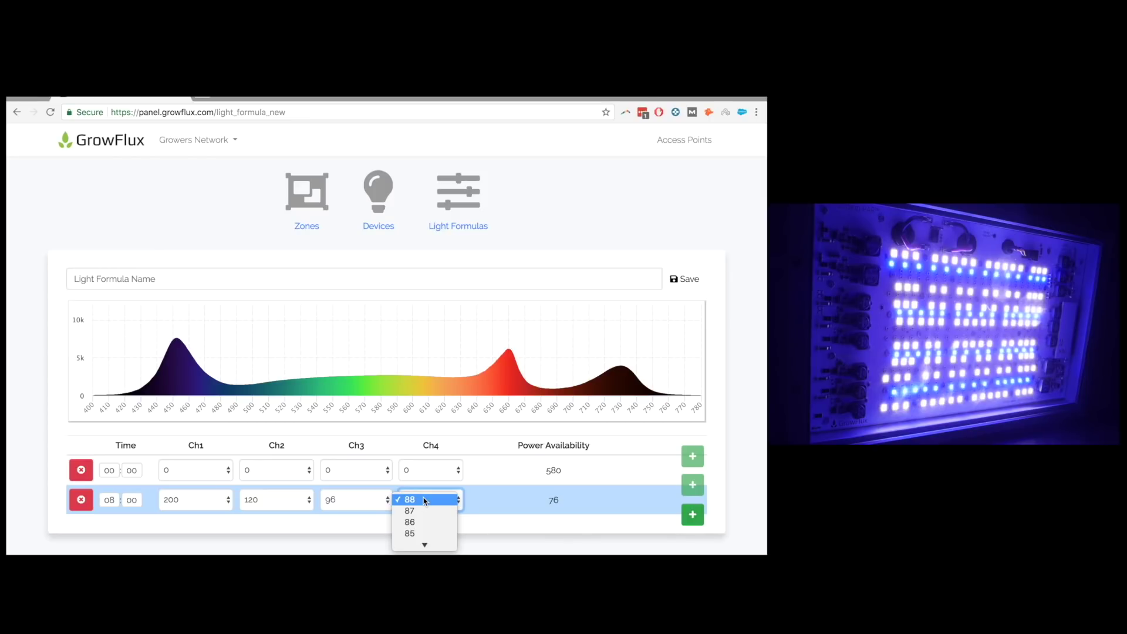
{"action": "left_click", "coordinate": [425, 500]}
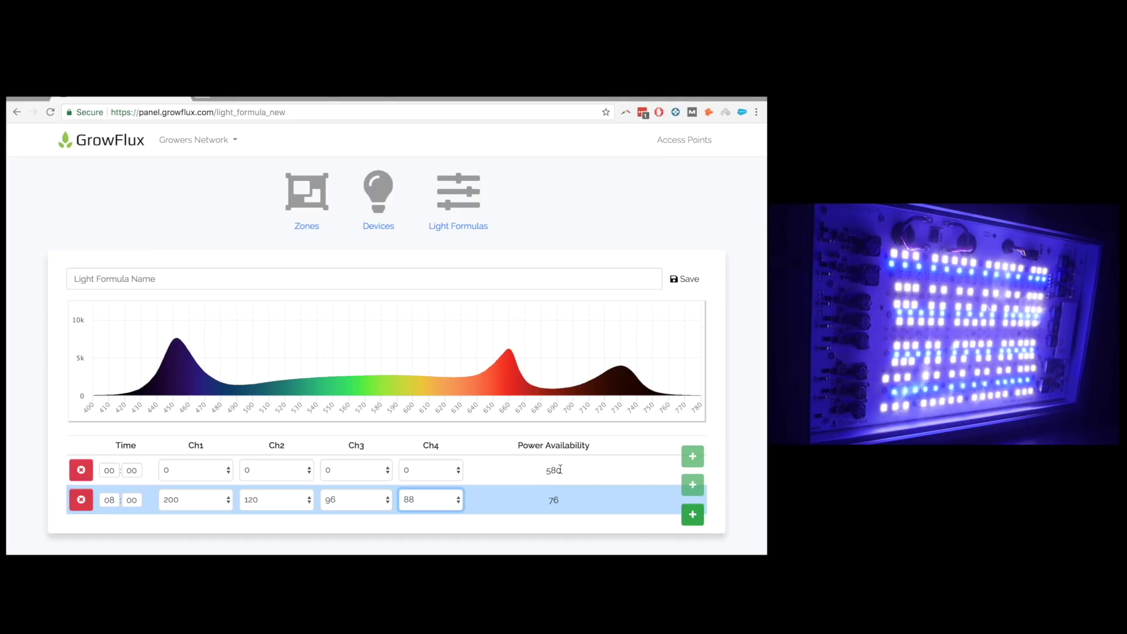
Step: Raise Ch2 to 196 for the 08:00 time point to use the remaining available power
{"action": "double_click", "coordinate": [553, 500]}
{"action": "left_click", "coordinate": [283, 501]}
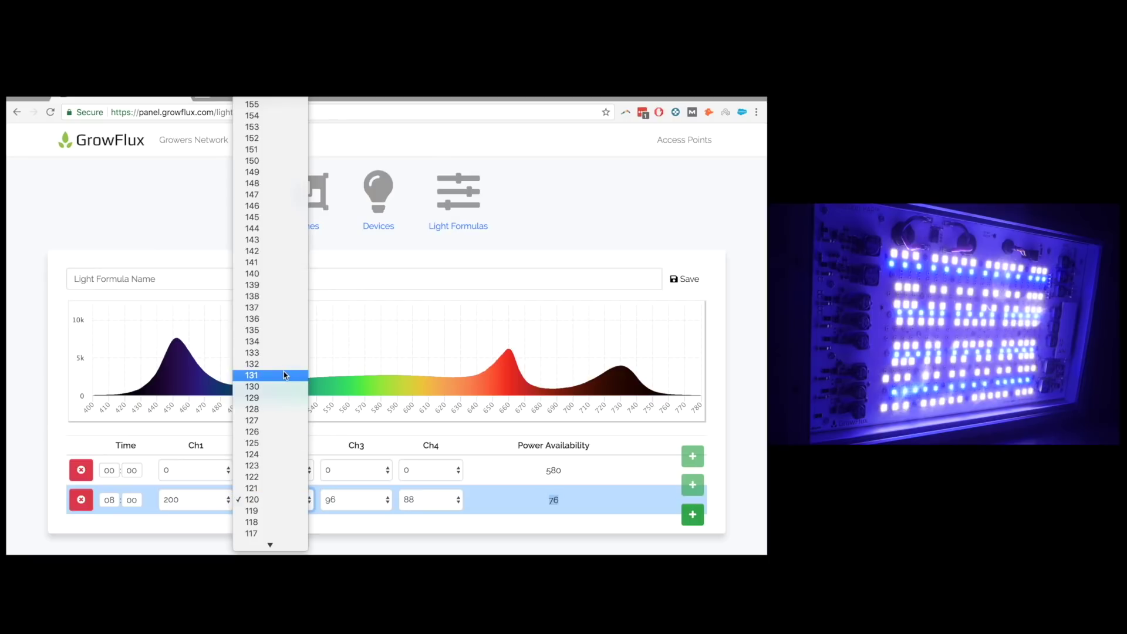
{"action": "scroll", "coordinate": [284, 376], "scroll_direction": "up", "scroll_amount": 10}
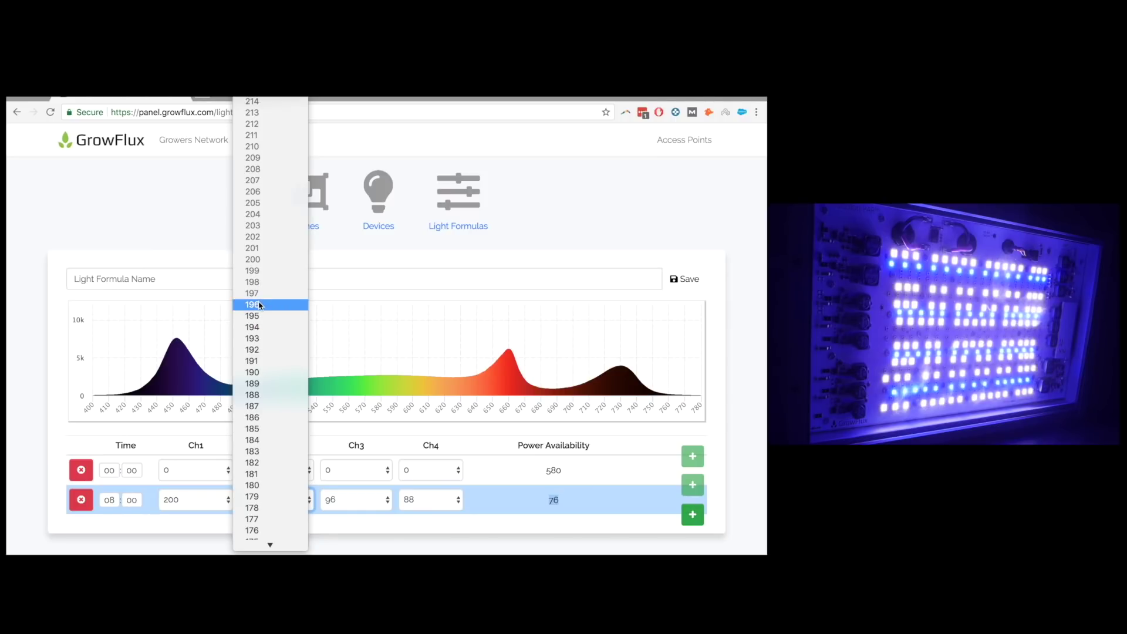
{"action": "left_click", "coordinate": [259, 304]}
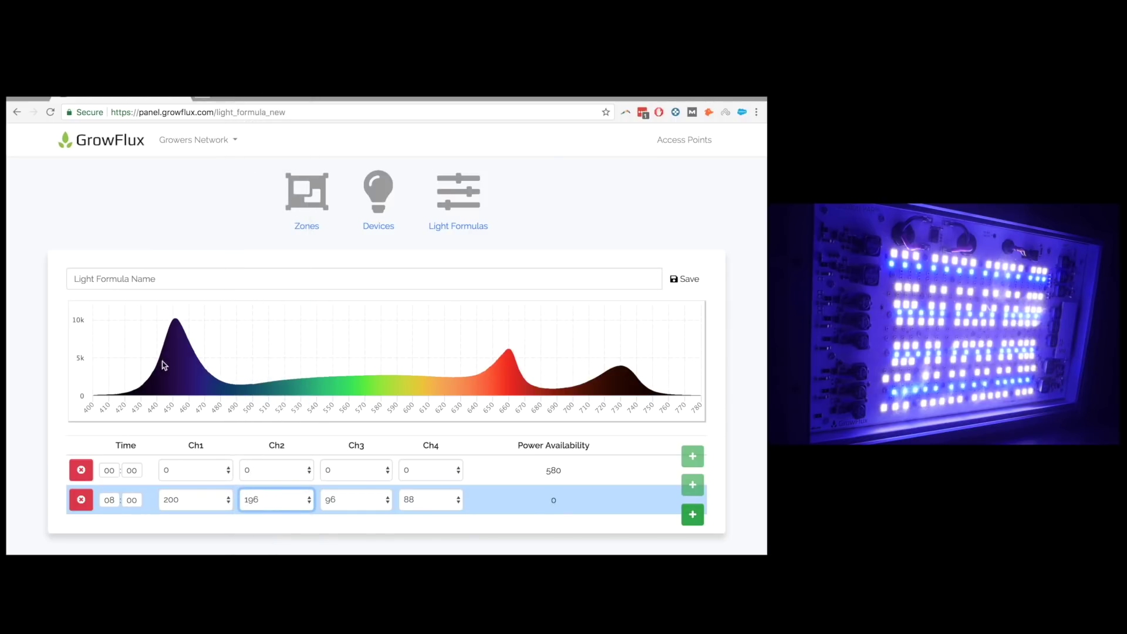
Step: Add a third time point after the 08:00 one and set its time to 20:00
{"action": "scroll", "coordinate": [168, 365], "scroll_direction": "down", "scroll_amount": 1}
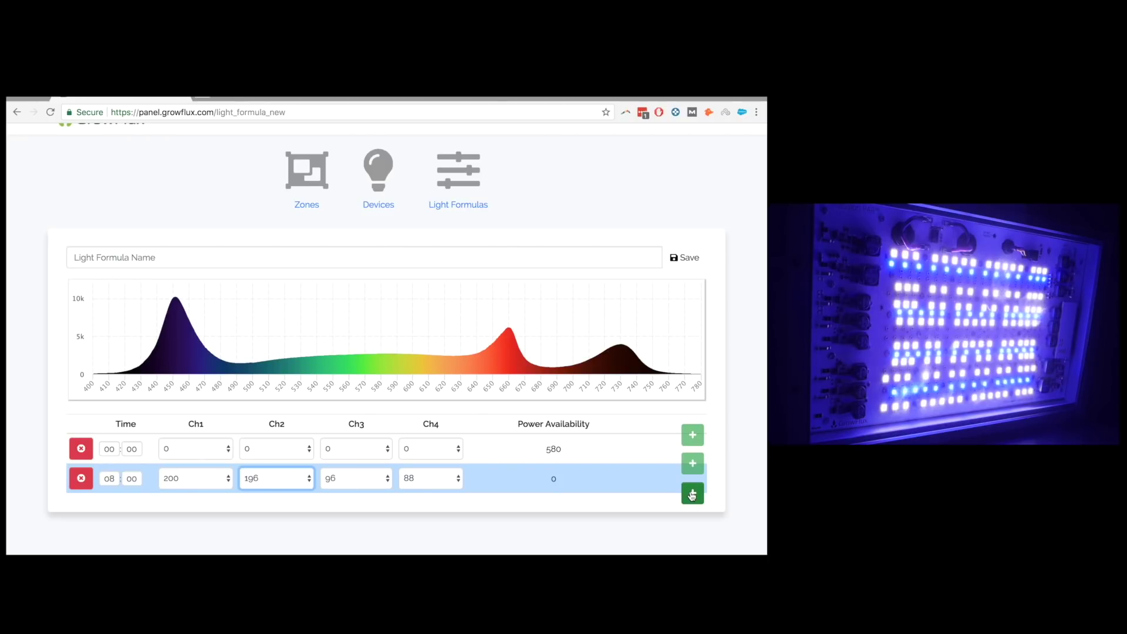
{"action": "left_click", "coordinate": [693, 495]}
{"action": "scroll", "coordinate": [89, 393], "scroll_direction": "down", "scroll_amount": 1}
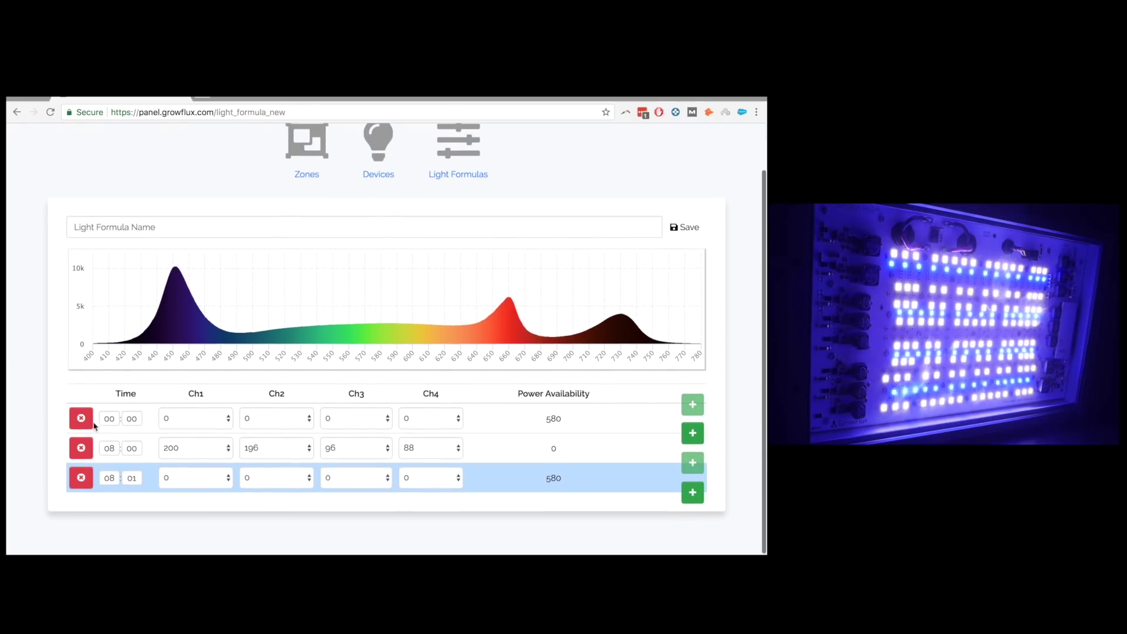
{"action": "double_click", "coordinate": [113, 482]}
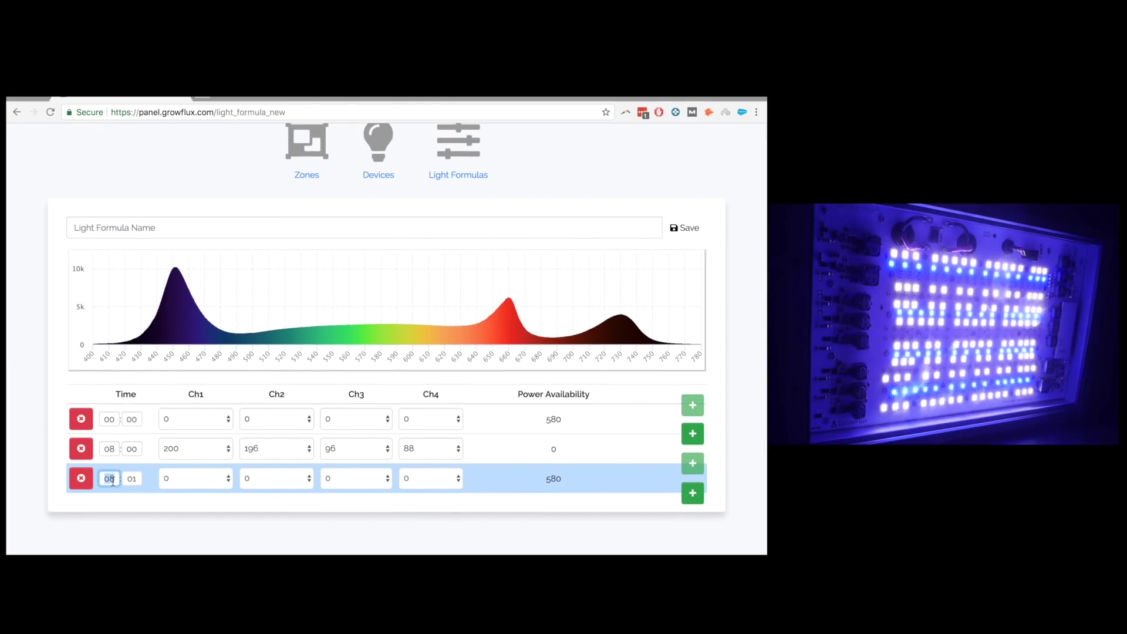
{"action": "type", "text": "20"}
{"action": "key", "text": "Tab"}
{"action": "type", "text": "00"}
{"action": "key", "text": "Tab"}
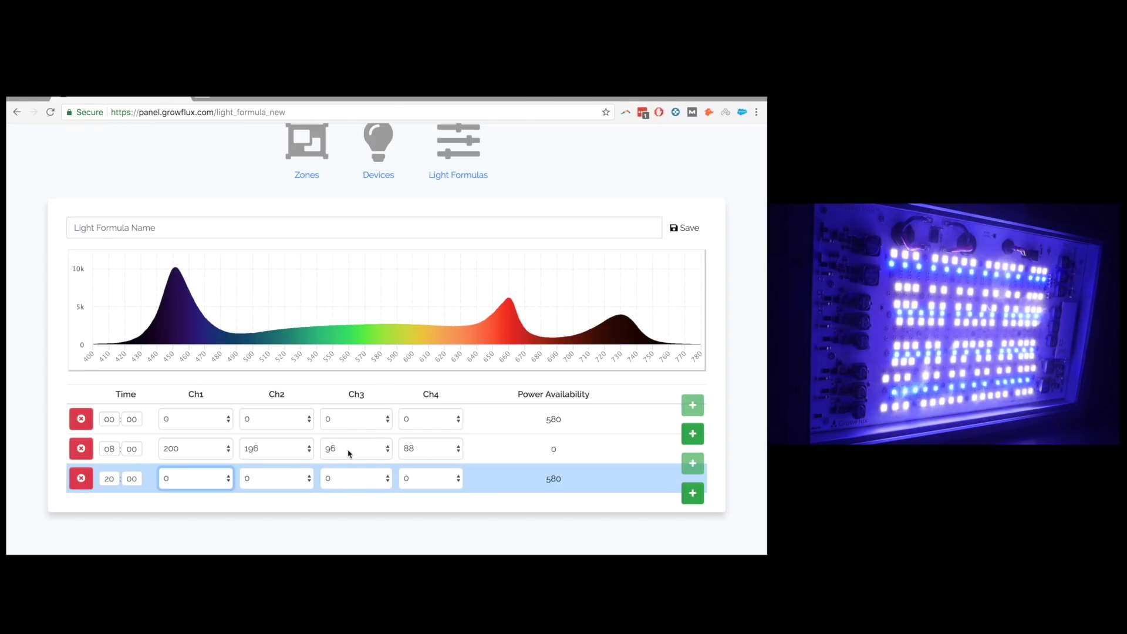
{"action": "scroll", "coordinate": [348, 452], "scroll_direction": "up", "scroll_amount": 1}
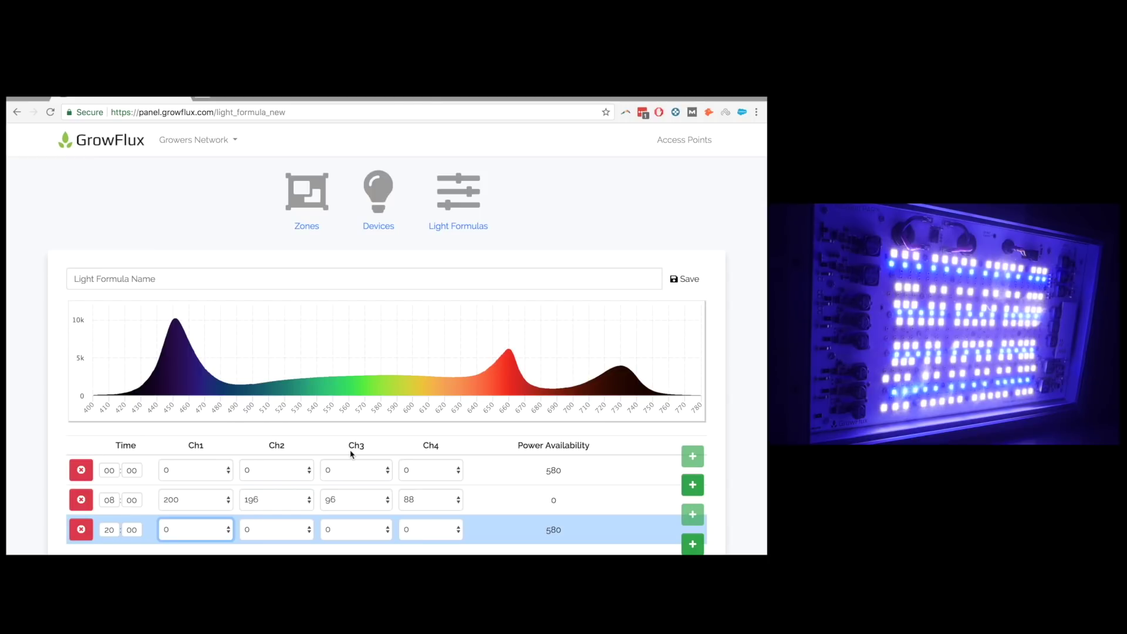
{"action": "scroll", "coordinate": [351, 454], "scroll_direction": "down", "scroll_amount": 2}
{"action": "scroll", "coordinate": [351, 454], "scroll_direction": "up", "scroll_amount": 2}
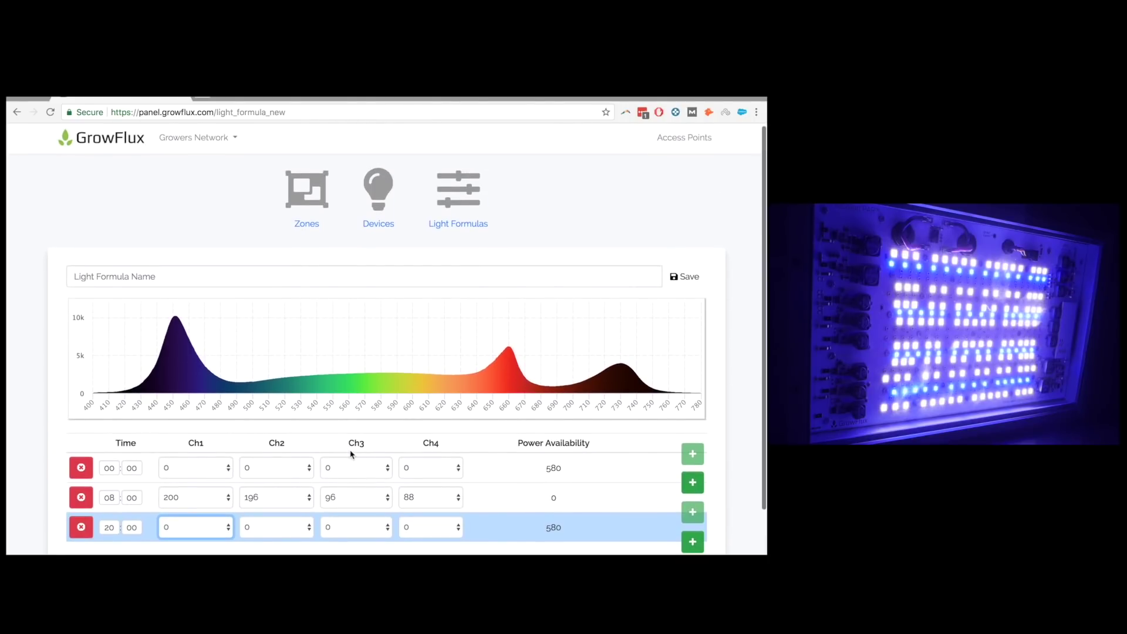